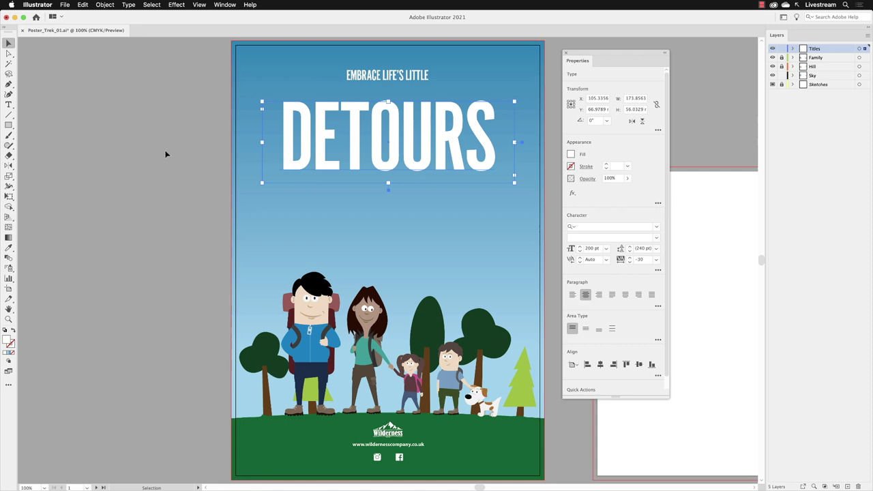
# Clear the selection of the DETOURS title with Select > Deselect
pyautogui.click(156, 5)
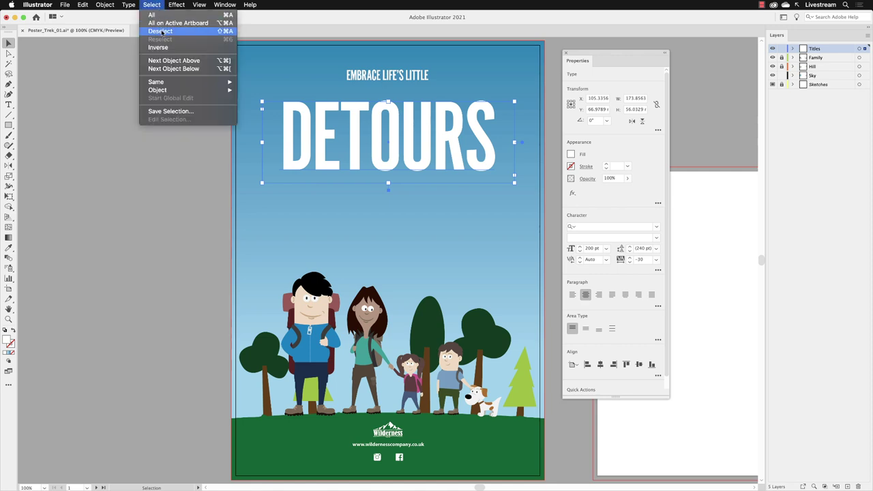
pyautogui.click(162, 32)
pyautogui.click(65, 5)
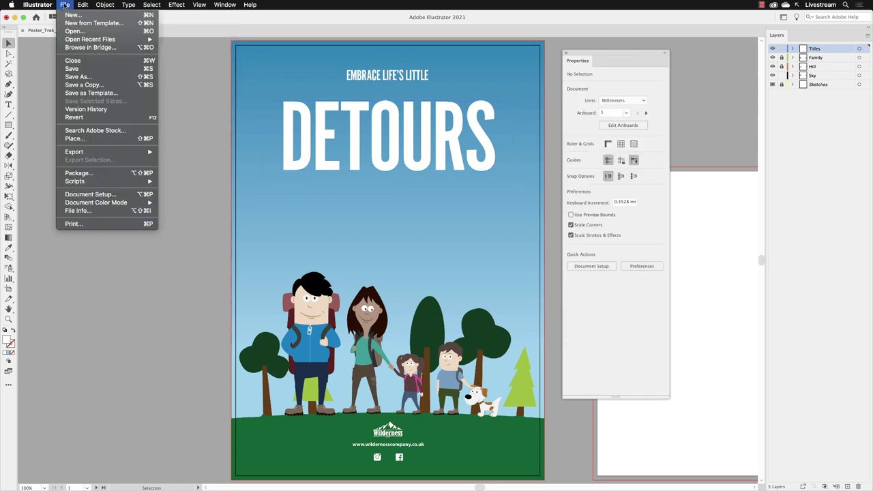
# Place Detours.docx from the Ai_Intro > Info folder into the poster
pyautogui.click(89, 140)
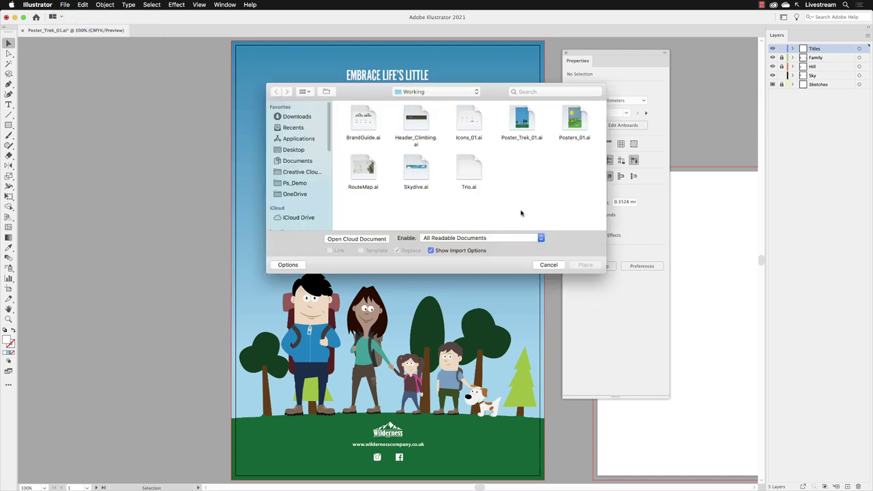
pyautogui.click(470, 92)
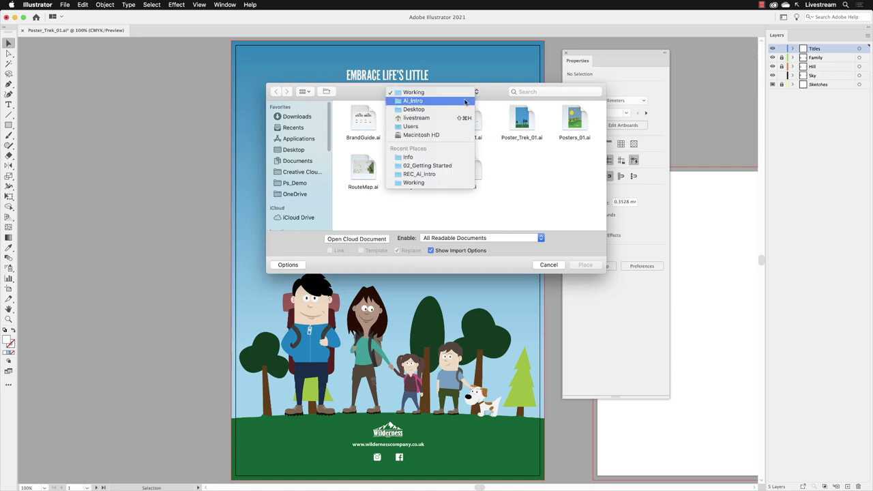
pyautogui.click(465, 101)
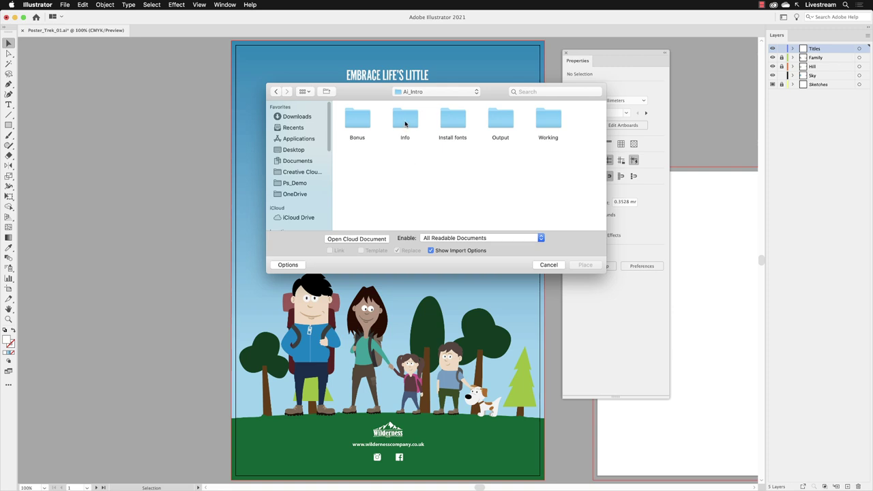
pyautogui.doubleClick(404, 123)
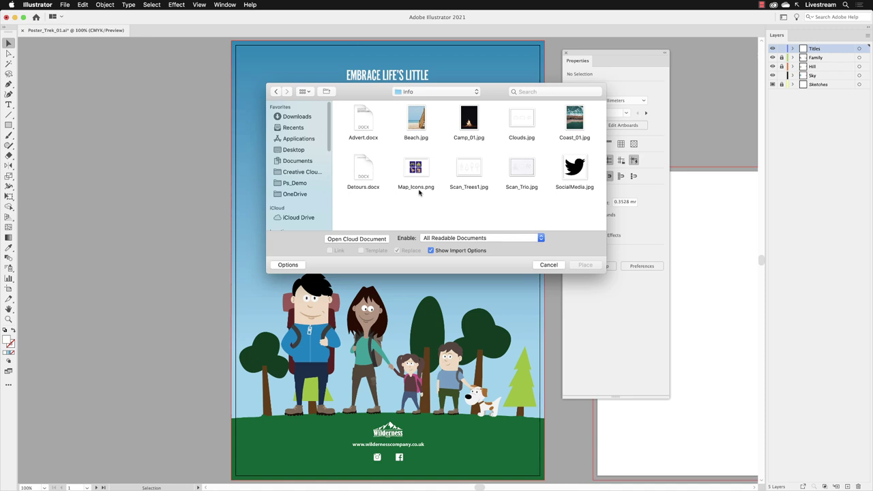
pyautogui.click(368, 167)
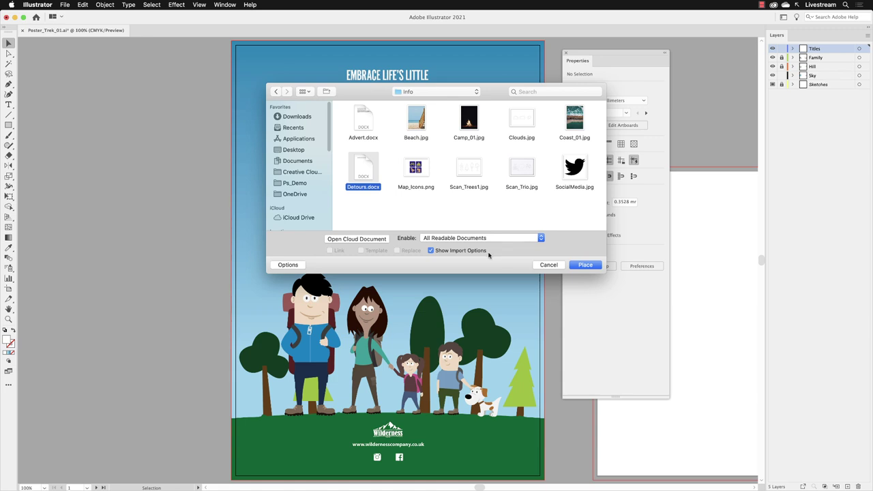
pyautogui.click(584, 265)
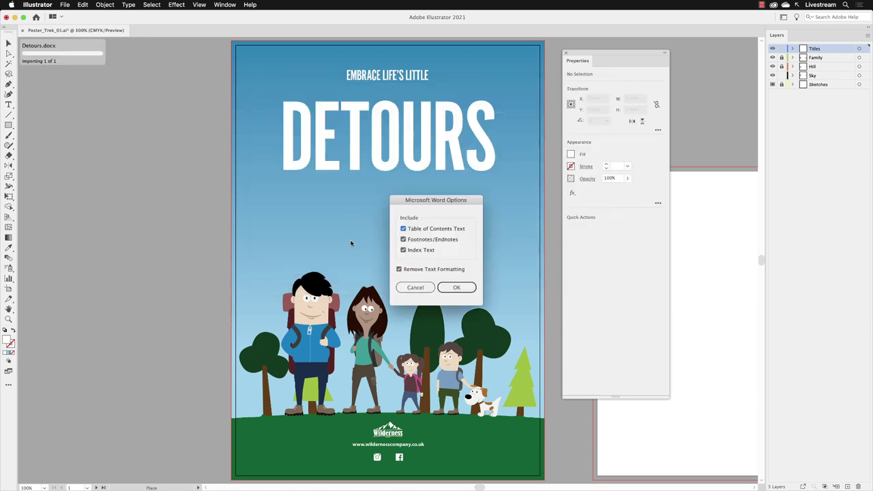
# Accept the Microsoft Word Options with Remove Text Formatting left checked
pyautogui.click(399, 269)
pyautogui.click(399, 270)
pyautogui.click(452, 287)
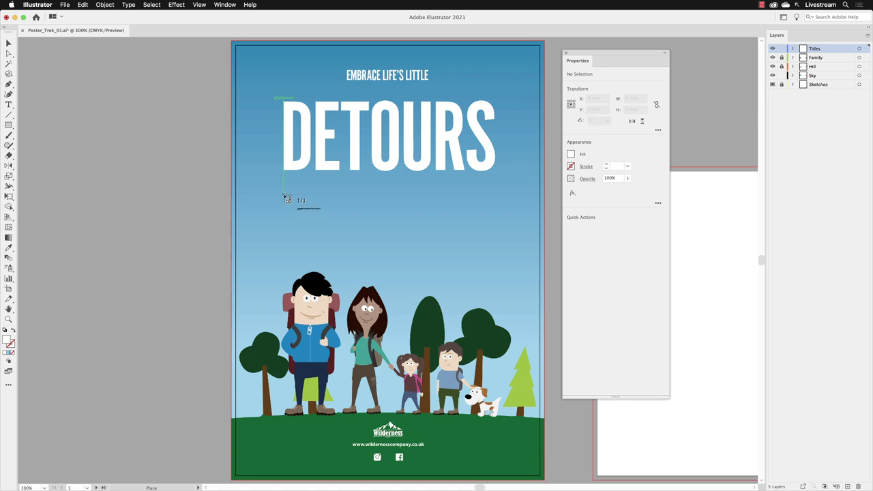
# Drag a text frame just below DETOURS to place the Detours paragraph
pyautogui.moveTo(285, 197); pyautogui.dragTo(496, 222)
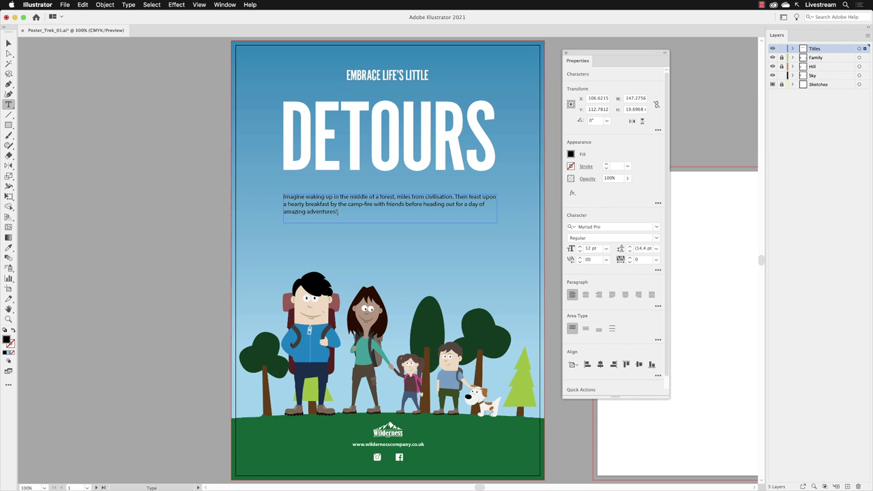
# Centre-align the whole Detours paragraph and set its text fill to white
pyautogui.tripleClick(326, 197)
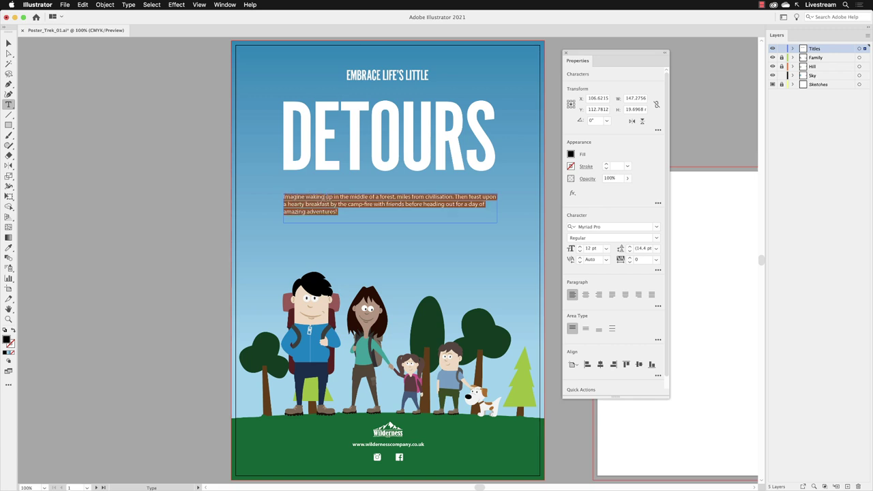
pyautogui.click(585, 295)
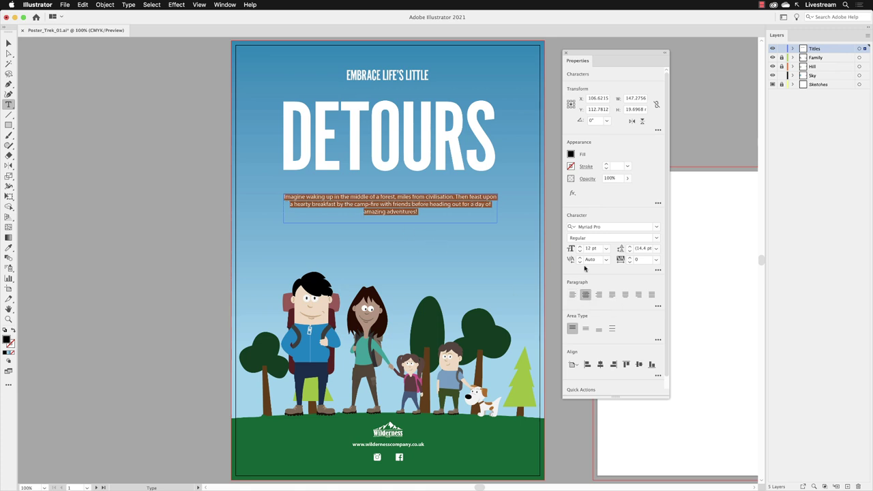
pyautogui.click(570, 154)
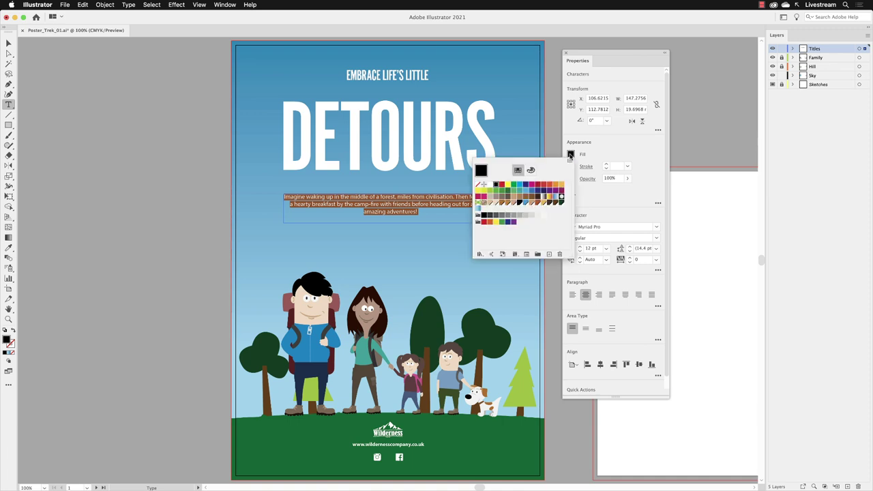
pyautogui.click(489, 185)
pyautogui.press('Escape')
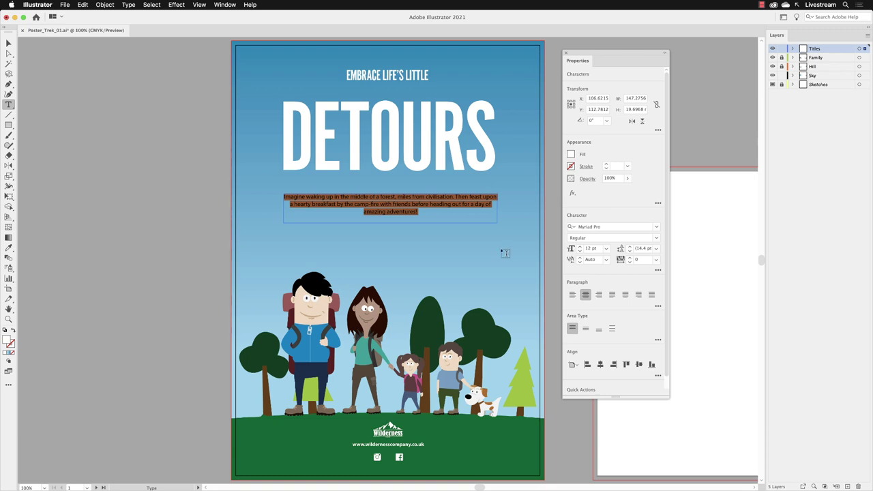
pyautogui.press('Escape')
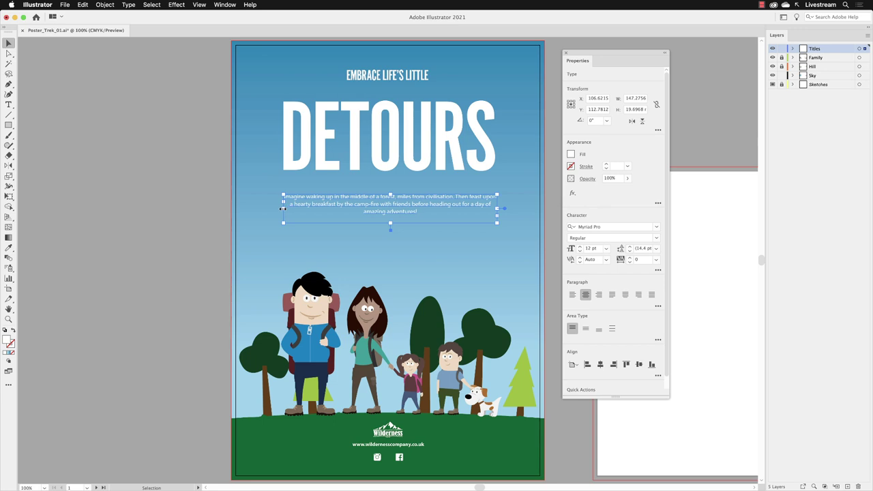
# Widen the paragraph frame to about 129.74 so 'Then' ends the first line
pyautogui.moveTo(283, 209); pyautogui.dragTo(298, 212)
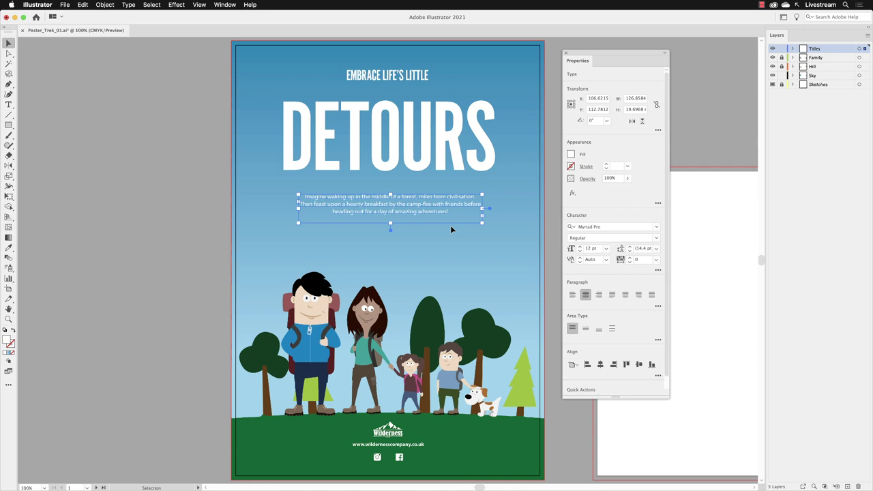
pyautogui.press('super+equal')
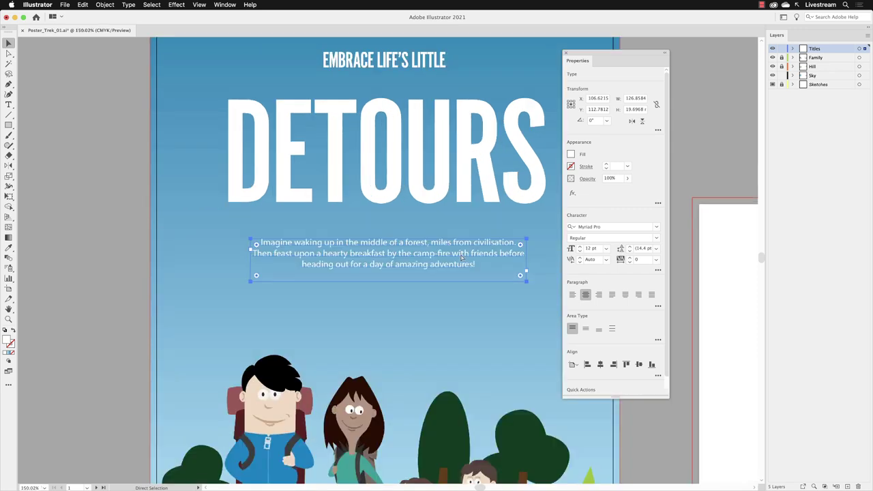
pyautogui.press('super+equal')
pyautogui.moveTo(464, 198); pyautogui.dragTo(388, 189)
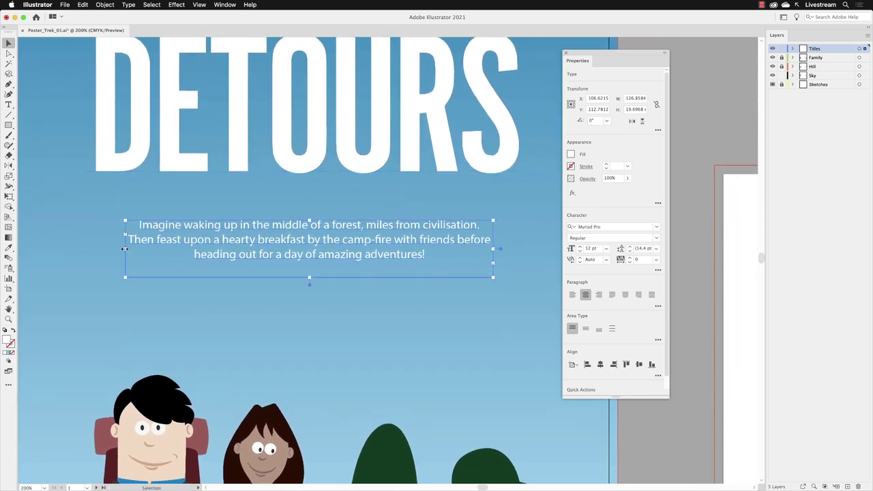
pyautogui.moveTo(125, 249); pyautogui.dragTo(120, 249)
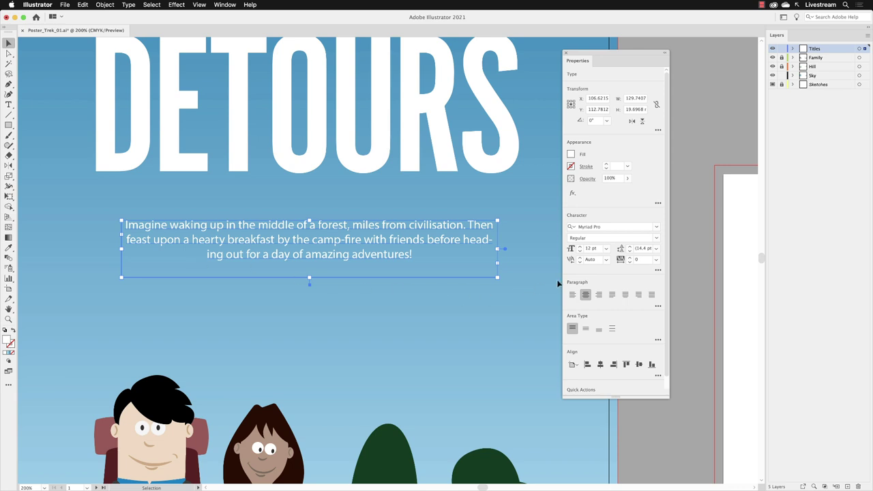
# Uncheck Hyphenate in the paragraph's More Options so 'heading' stays whole
pyautogui.click(658, 308)
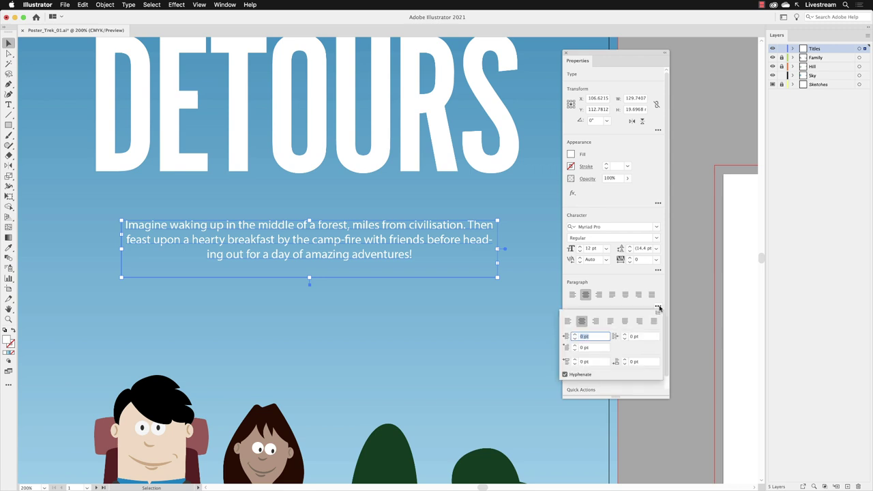
pyautogui.click(565, 375)
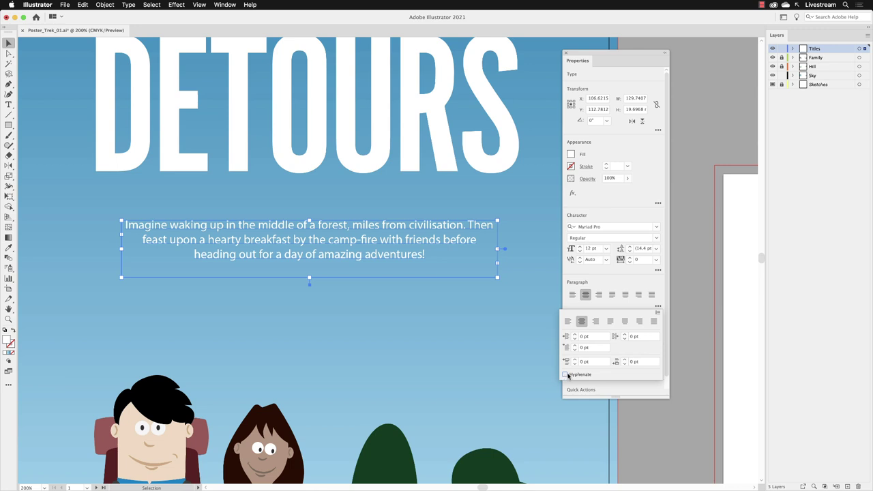
pyautogui.press('Escape')
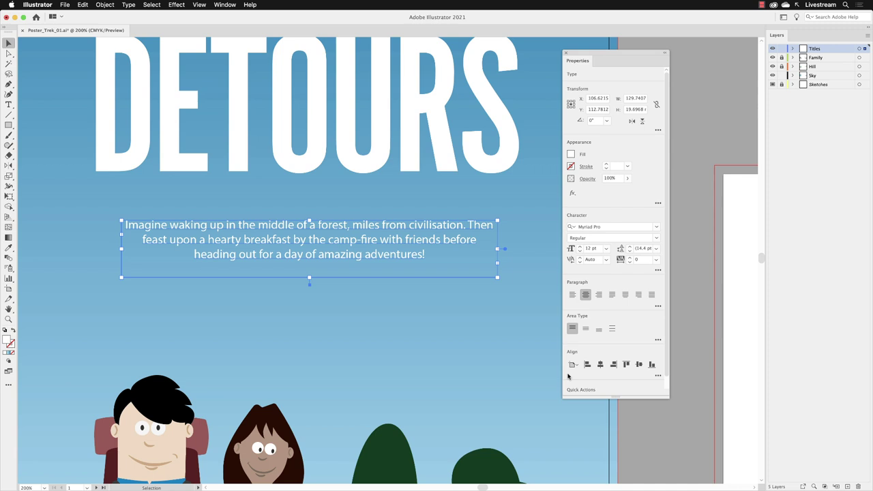
pyautogui.click(200, 4)
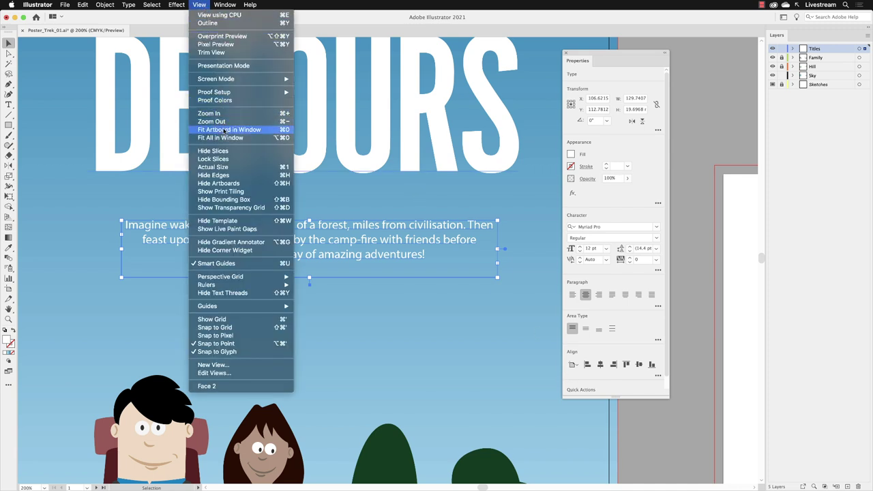
# Fit the artboard in the window and centre all titles horizontally on the artboard (X 105 mm)
pyautogui.click(223, 130)
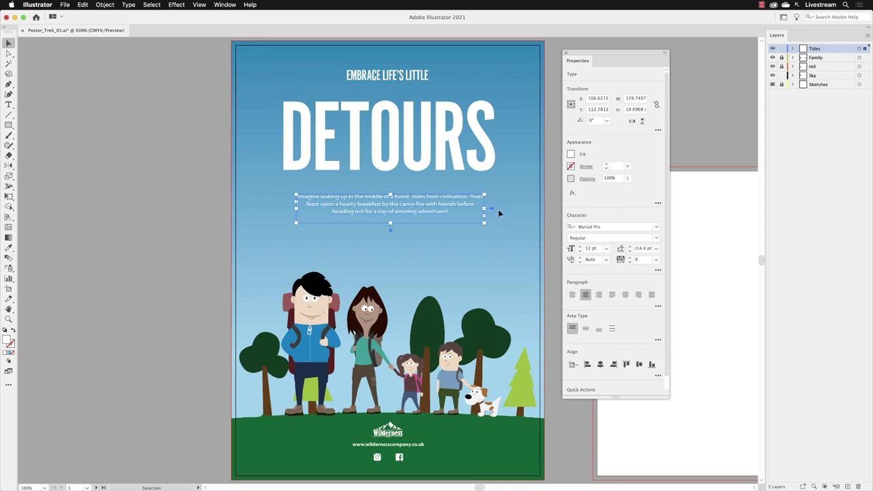
pyautogui.press('super+a')
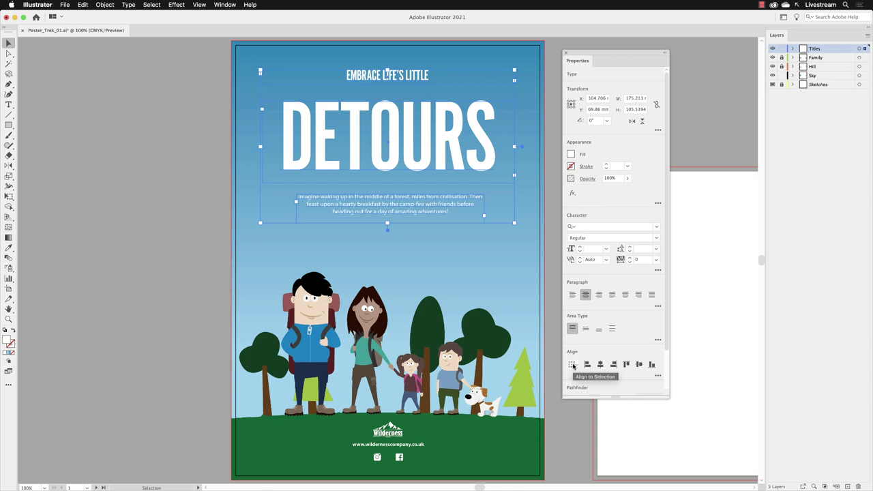
pyautogui.click(573, 366)
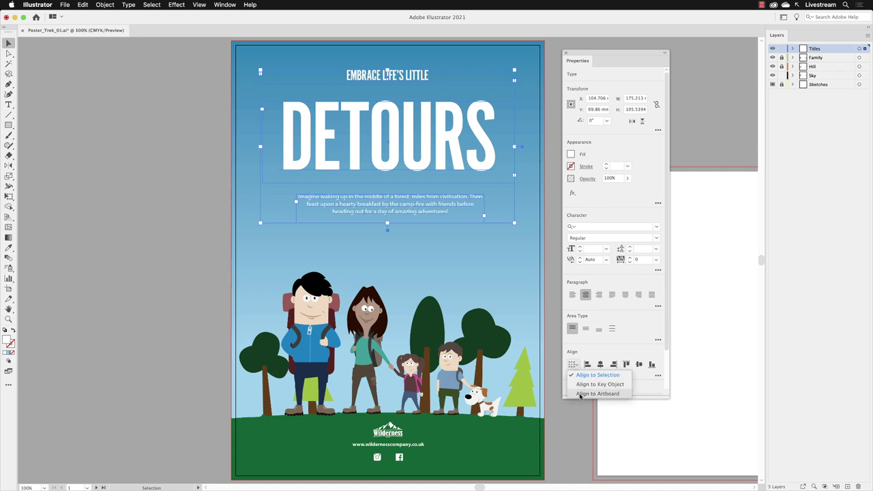
pyautogui.click(579, 394)
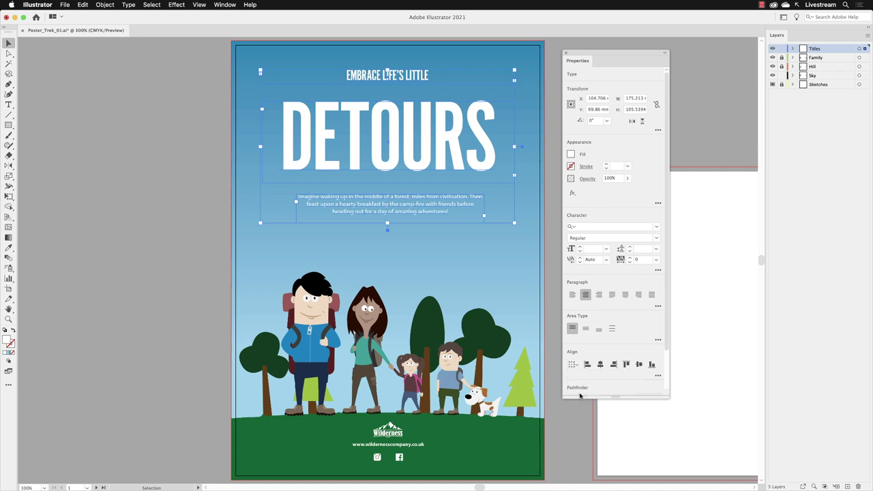
pyautogui.click(600, 365)
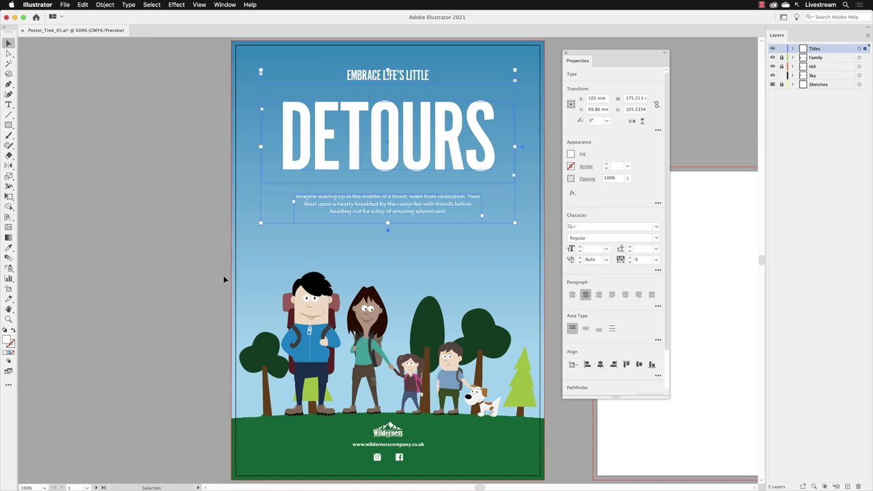
# Nudge the DETOURS title up two steps closer to the top title
pyautogui.click(183, 242)
pyautogui.click(392, 142)
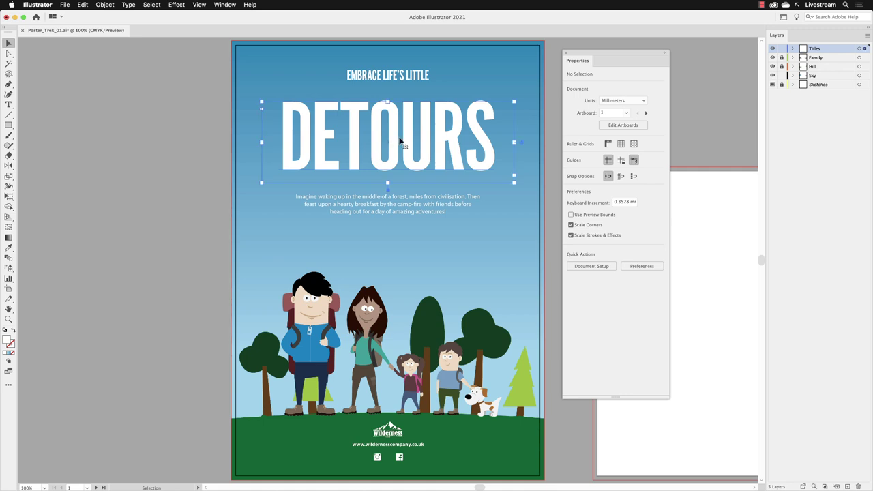
pyautogui.press('Up')
pyautogui.press('Up')
pyautogui.press('Up')
pyautogui.press('Up')
pyautogui.press('Up')
pyautogui.press('Up')
pyautogui.press('Up')
pyautogui.press('Up')
pyautogui.press('Up')
pyautogui.press('Up')
pyautogui.press('Up')
pyautogui.press('Up')
pyautogui.press('Up')
pyautogui.press('Up')
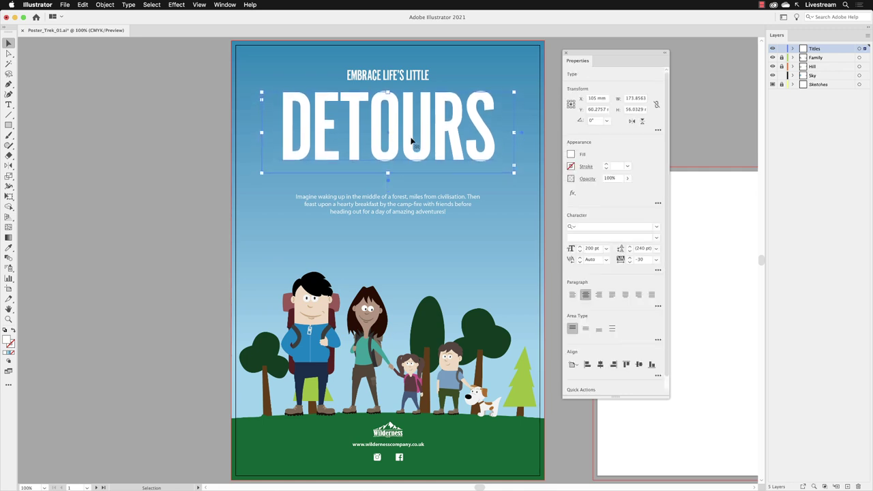
pyautogui.press('Up')
pyautogui.press('Up')
pyautogui.press('Up')
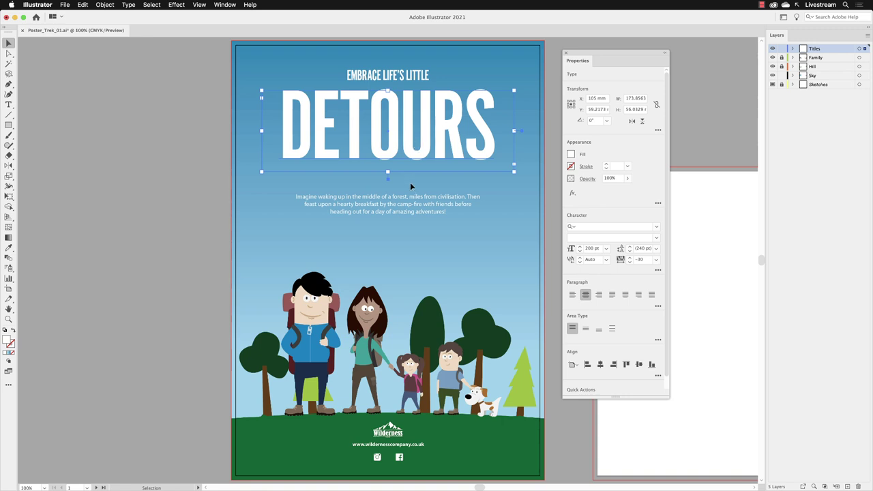
# Nudge the paragraph up three steps so it sits snugly beneath DETOURS
pyautogui.click(410, 198)
pyautogui.press('Up')
pyautogui.press('Up')
pyautogui.press('Up')
pyautogui.press('Up')
pyautogui.press('Up')
pyautogui.press('Up')
pyautogui.press('Up')
pyautogui.press('Up')
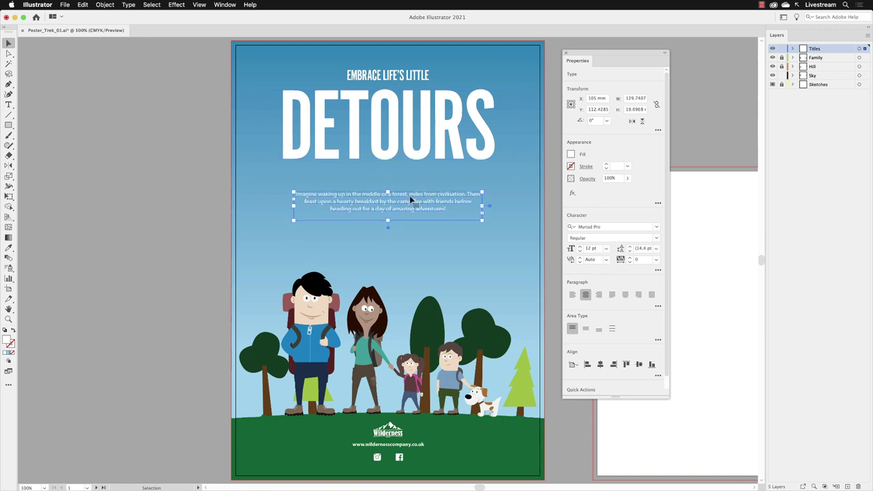
pyautogui.press('Up')
pyautogui.press('Up')
pyautogui.press('Up')
pyautogui.press('Up')
pyautogui.press('Up')
pyautogui.press('Up')
pyautogui.press('Up')
pyautogui.press('Up')
pyautogui.press('Up')
pyautogui.press('Up')
pyautogui.press('Up')
pyautogui.press('Up')
pyautogui.press('Up')
pyautogui.press('Up')
pyautogui.press('Up')
pyautogui.press('Up')
pyautogui.press('Up')
pyautogui.press('Up')
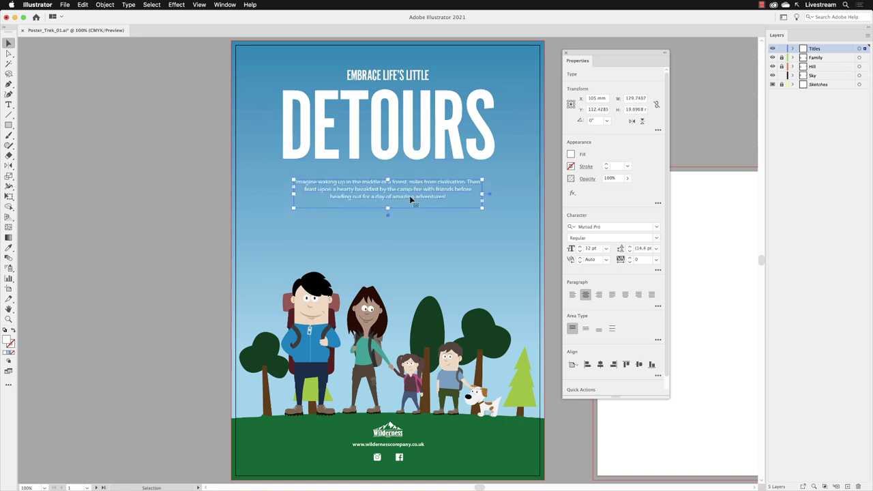
pyautogui.press('Up')
pyautogui.press('Up')
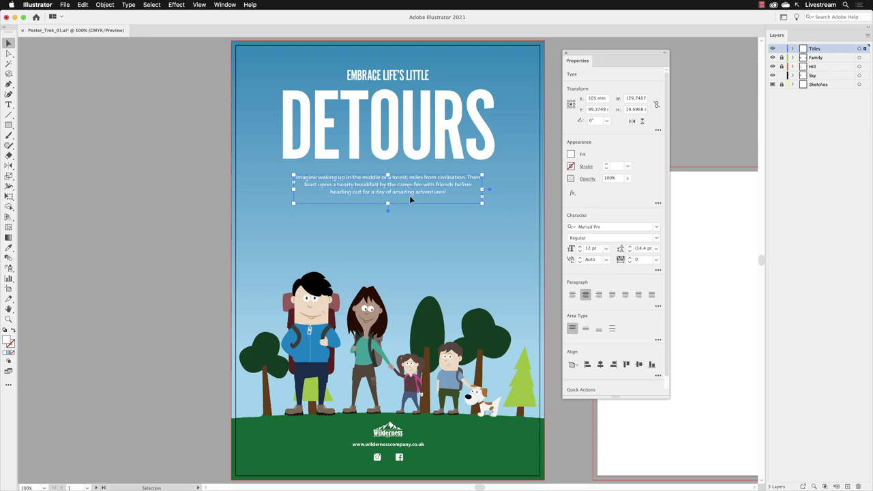
pyautogui.click(205, 206)
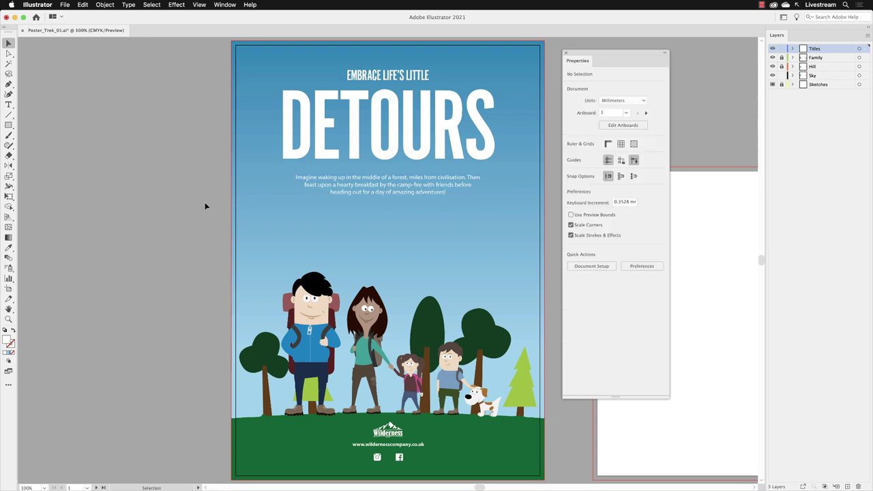